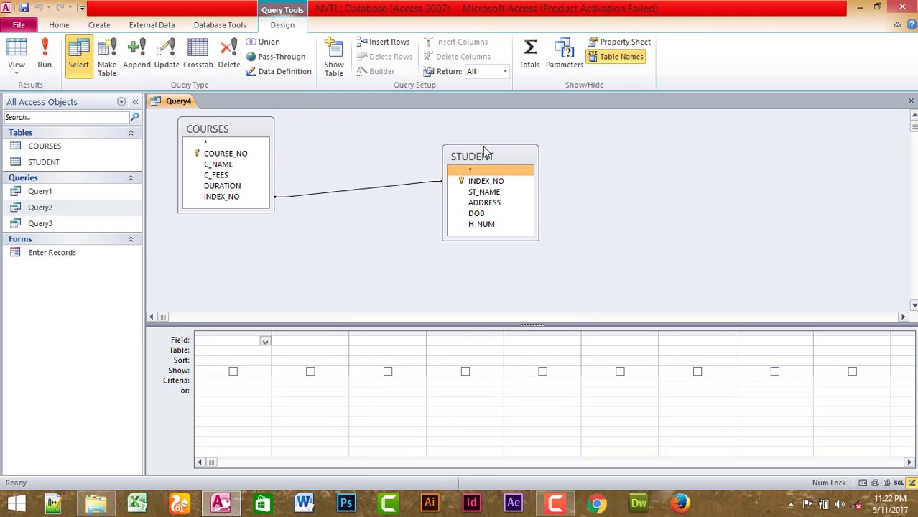
Step: Add COURSE_NO, C_NAME, C_FEES from COURSES and ADDRESS, DOB from STUDENT to the query grid
double_click(241, 154)
double_click(232, 165)
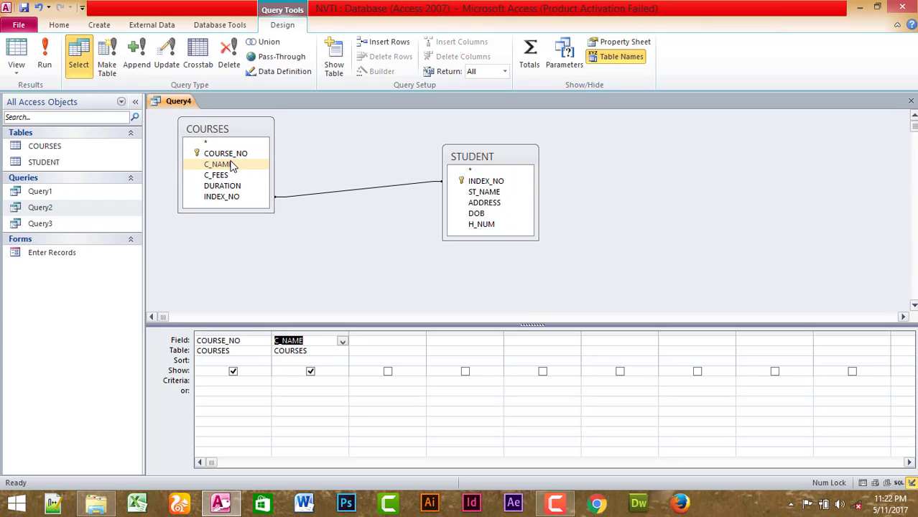
double_click(217, 175)
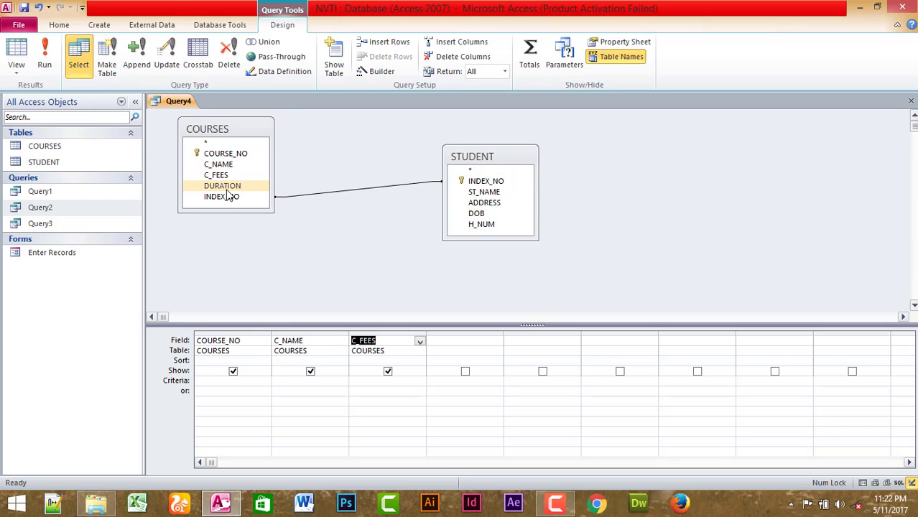
double_click(485, 203)
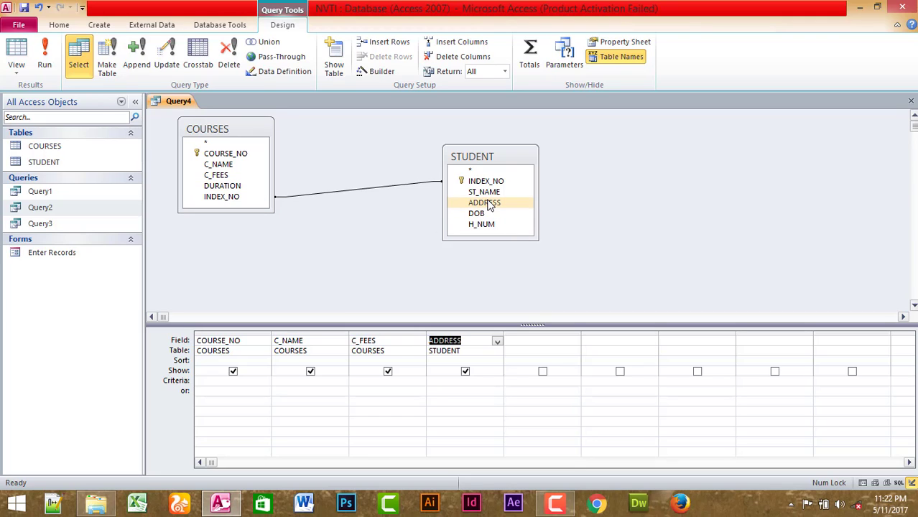
double_click(486, 215)
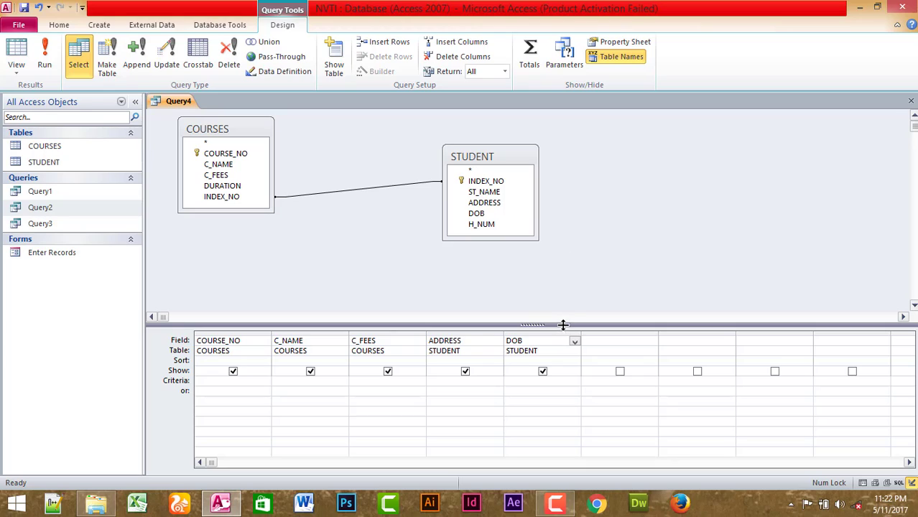
Step: Add a shown calculated field Discount: [C_FEES]*12/100 in column six and preview the results
click(596, 341)
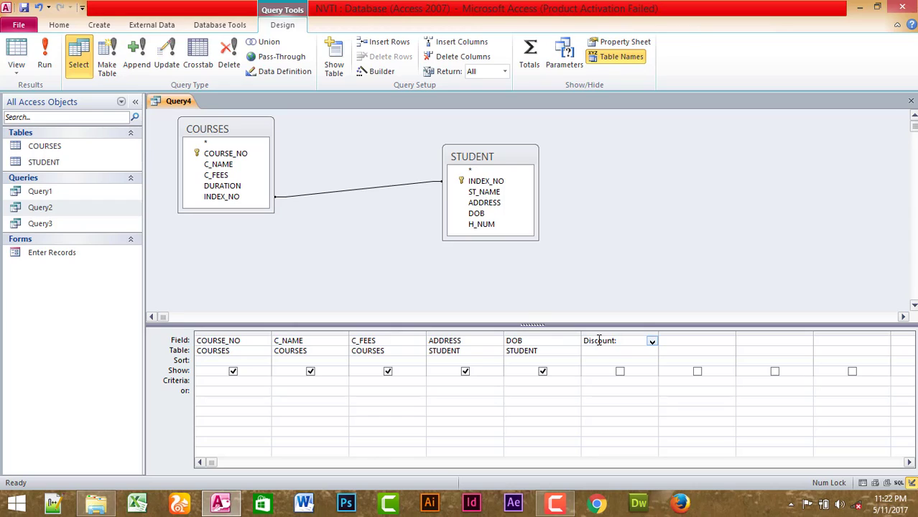
drag(659, 330, 794, 329)
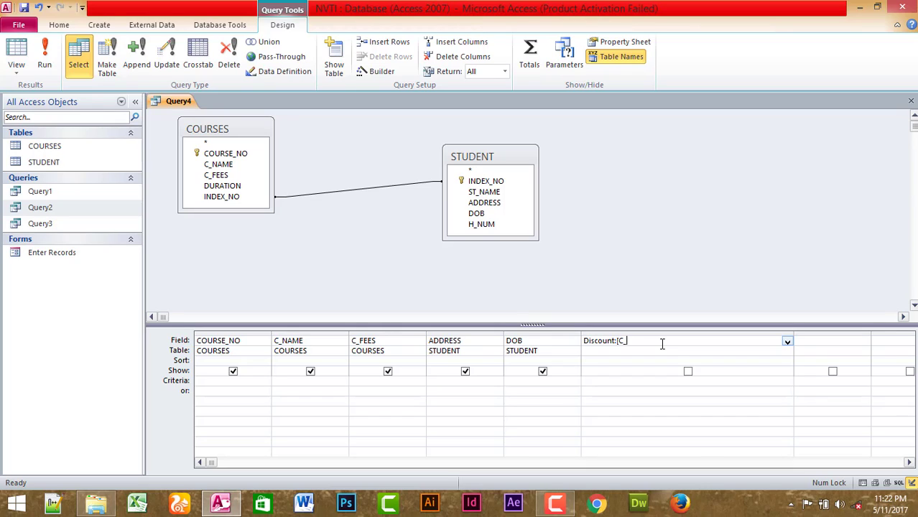
text(ES)
text(]*12/100)
click(688, 372)
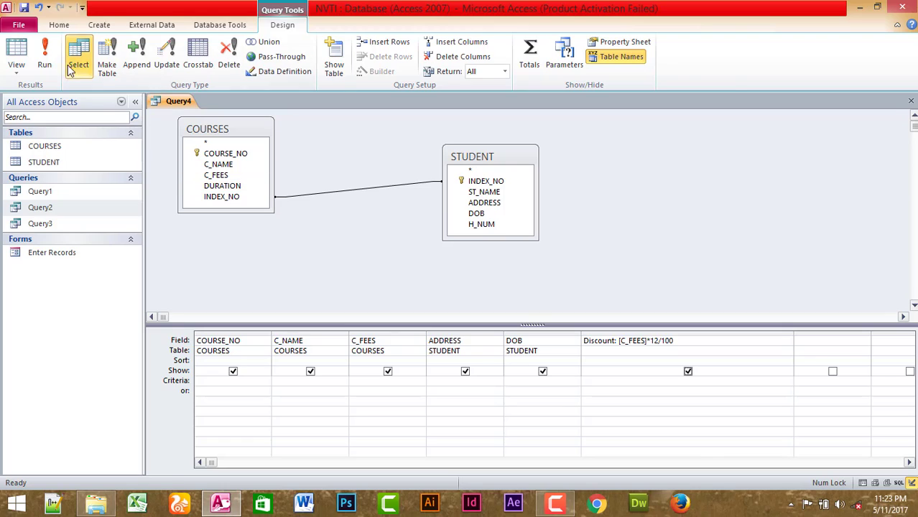
click(45, 58)
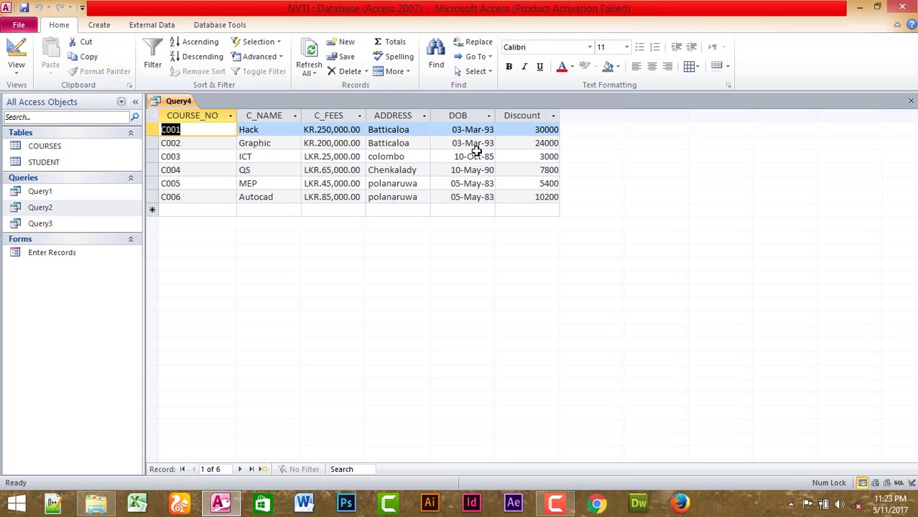
Step: Switch Query4 back to Design View and narrow the Discount column to fit its formula
right_click(185, 103)
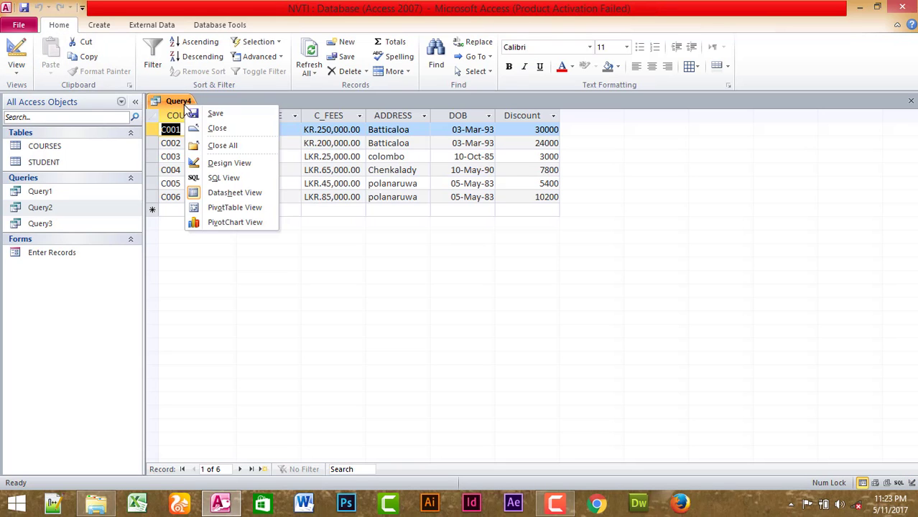
click(229, 166)
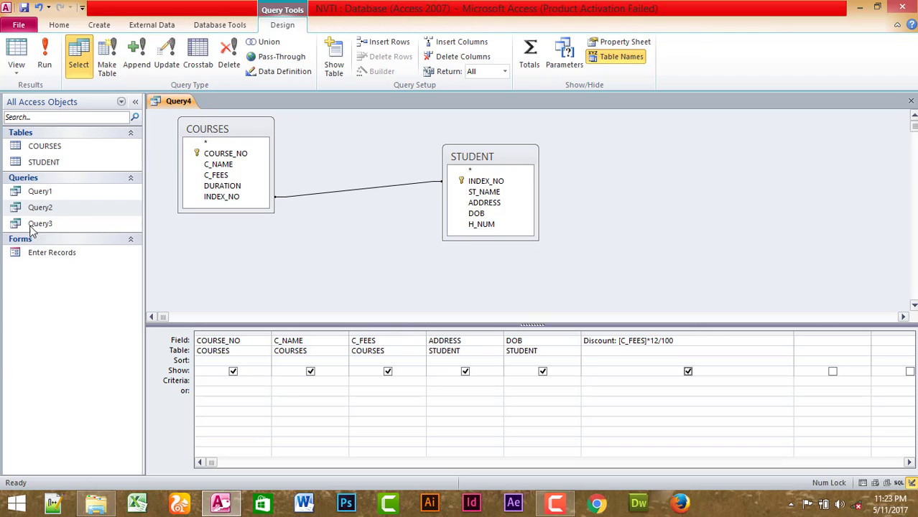
click(67, 202)
drag(794, 335, 722, 334)
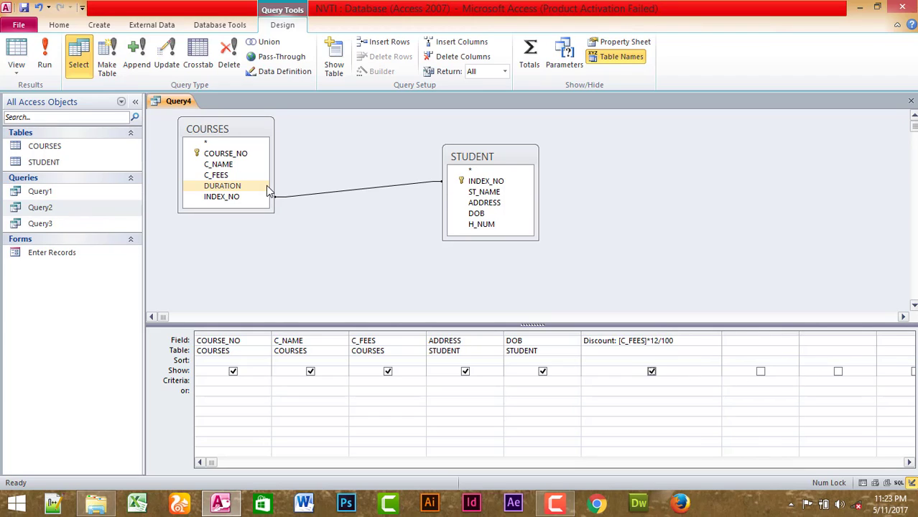
Step: Make Query4 a make-table query that creates table 'Discount' in the current database
click(109, 59)
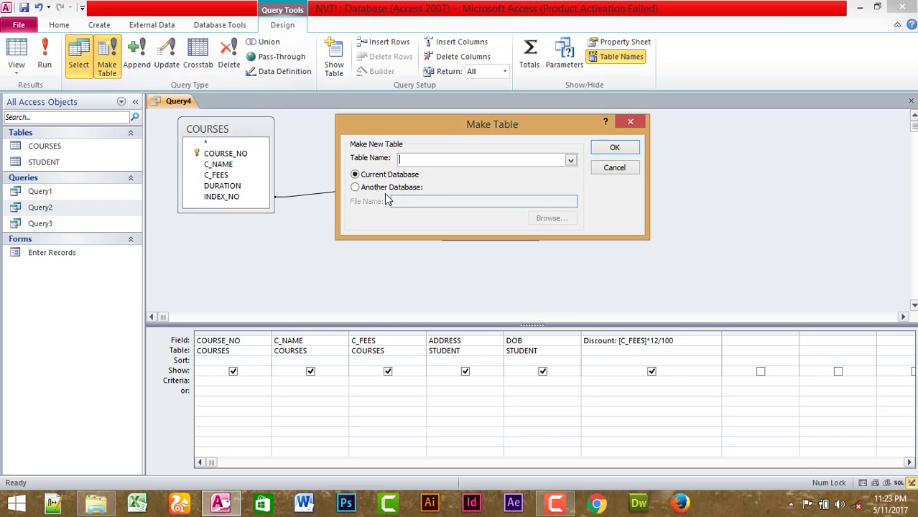
drag(459, 118, 668, 58)
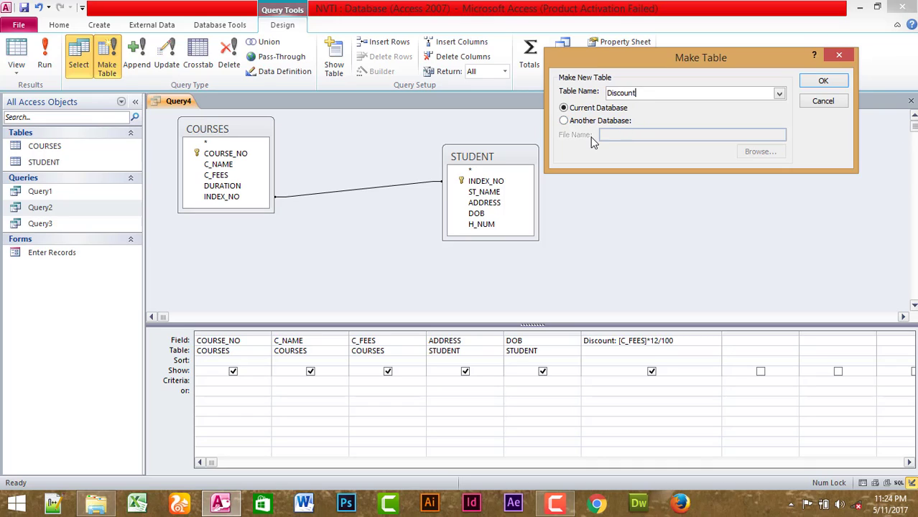
click(564, 121)
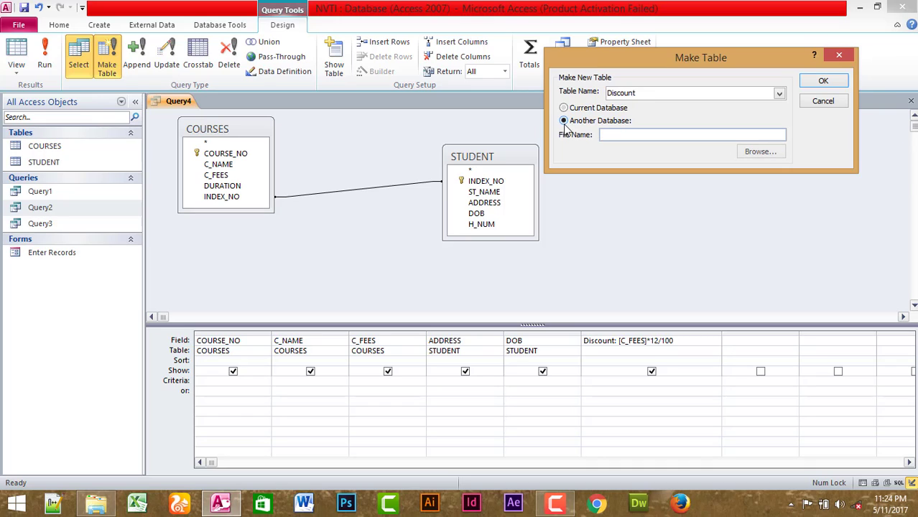
click(773, 158)
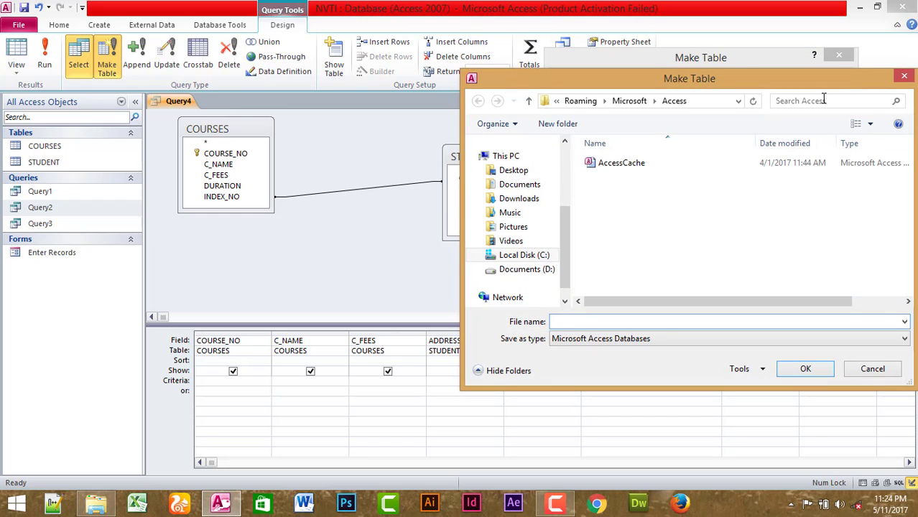
click(910, 76)
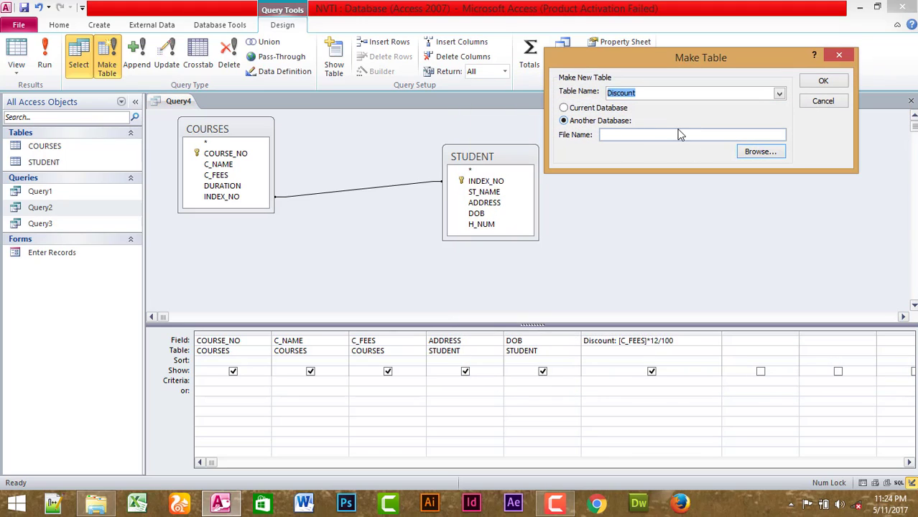
click(562, 108)
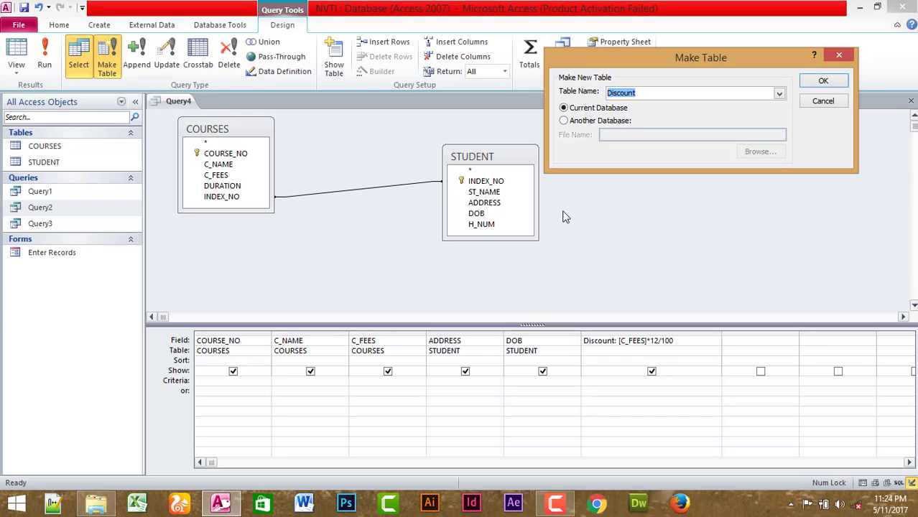
click(820, 82)
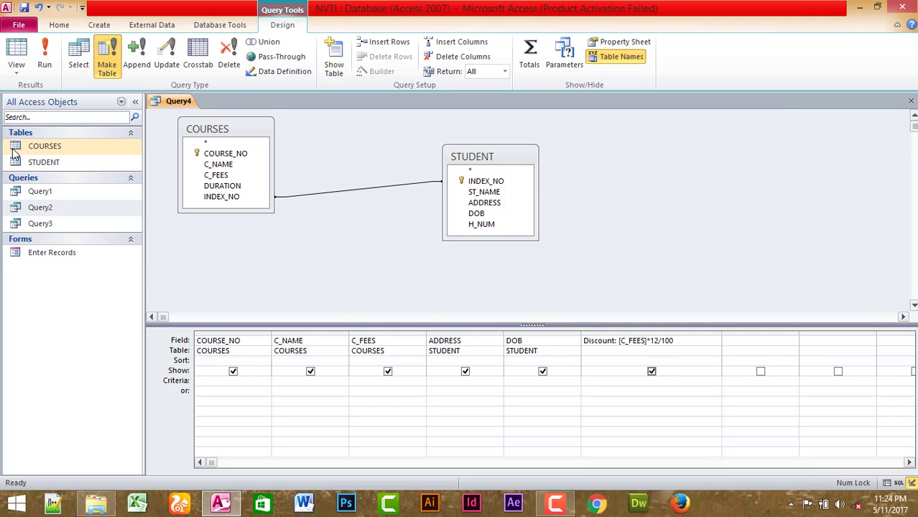
Step: Run the make-table query and confirm pasting the 6 rows into the new Discount table
click(43, 63)
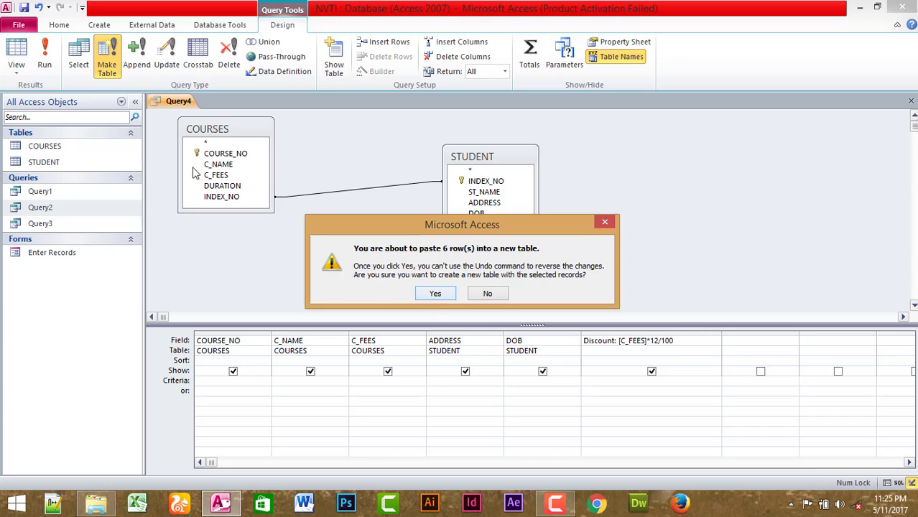
click(434, 295)
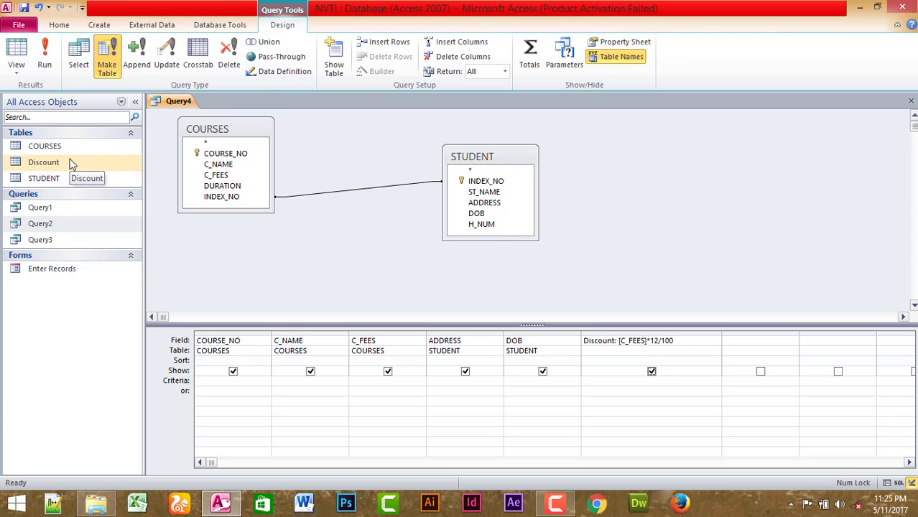
Step: Save the query as Query4 and close its design view
right_click(169, 102)
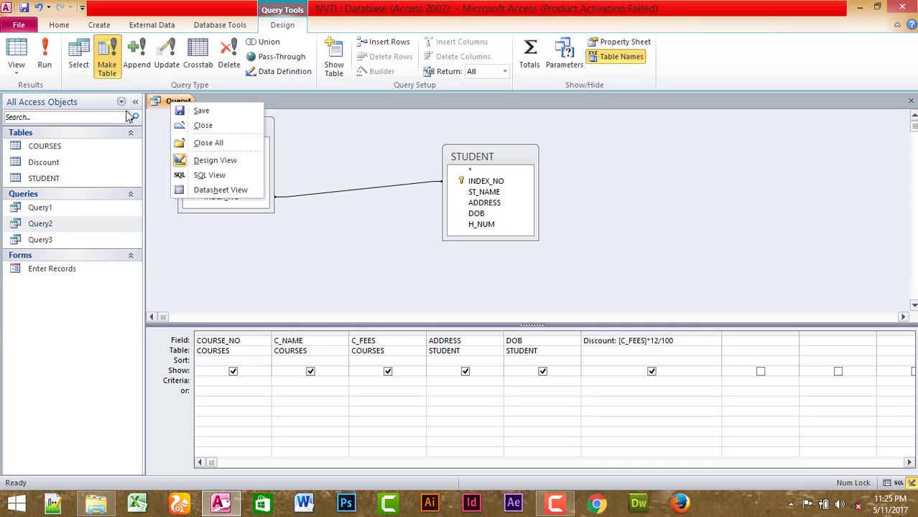
click(203, 111)
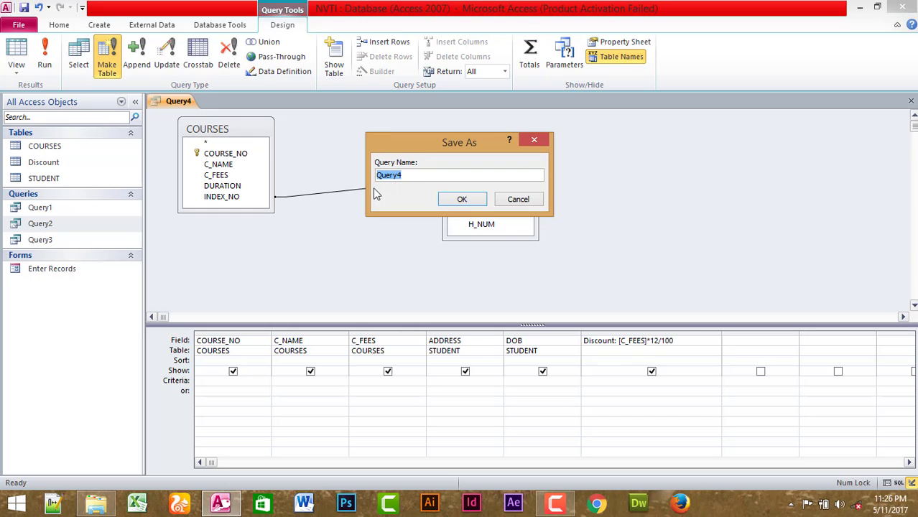
click(467, 203)
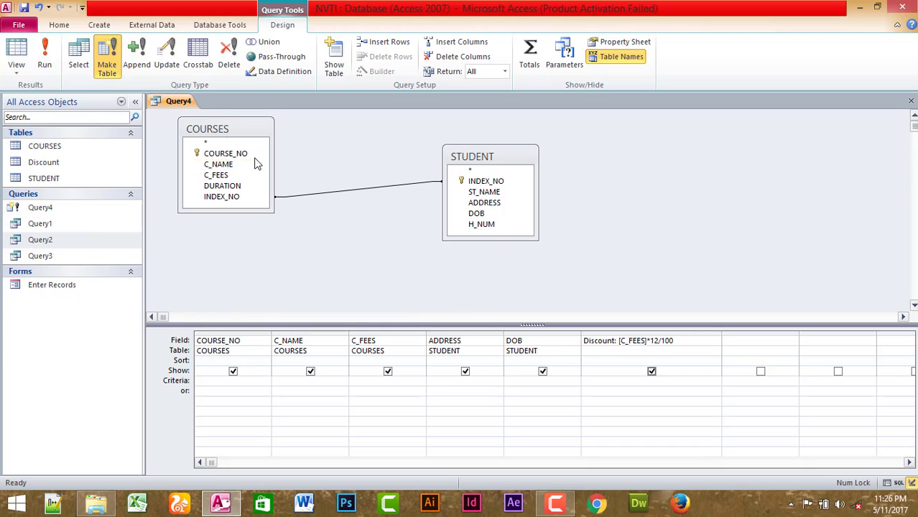
right_click(176, 101)
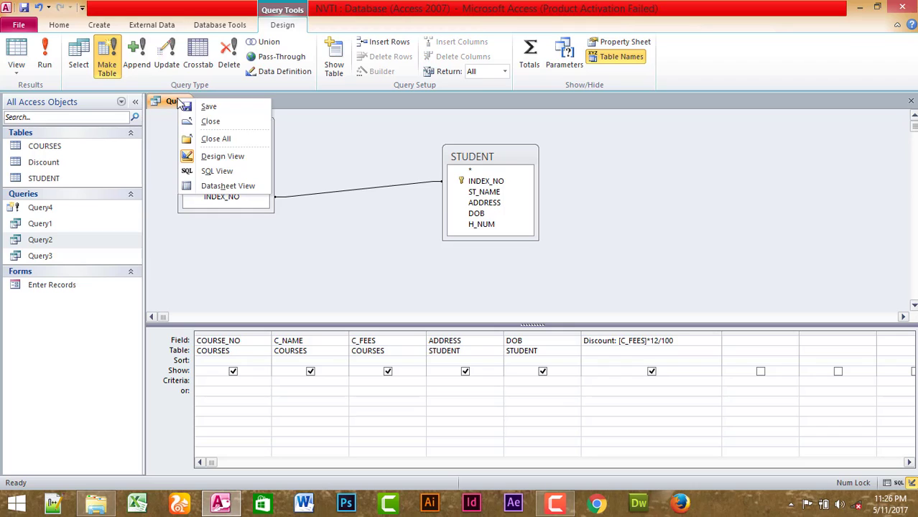
click(216, 123)
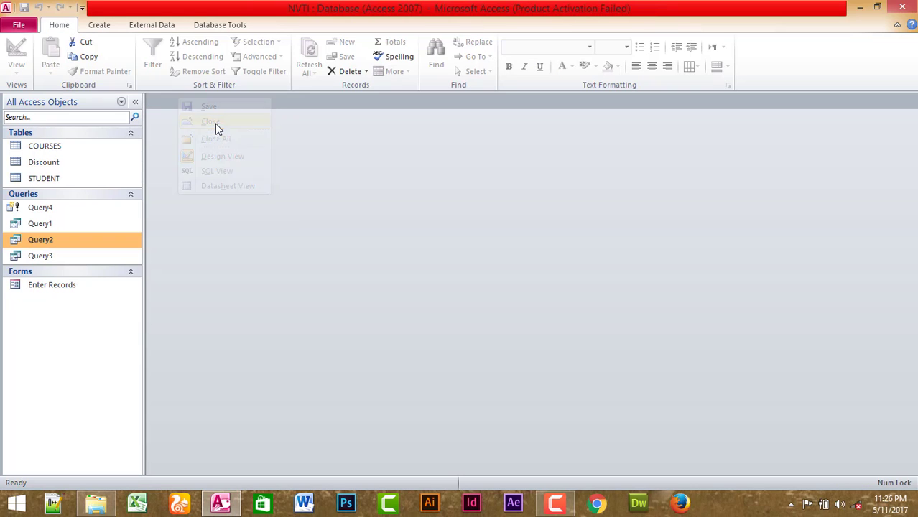
double_click(57, 164)
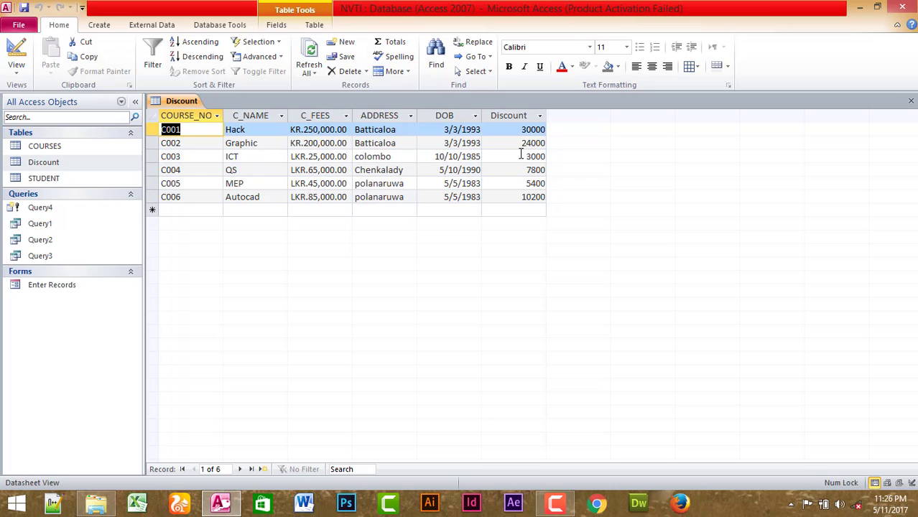
right_click(75, 165)
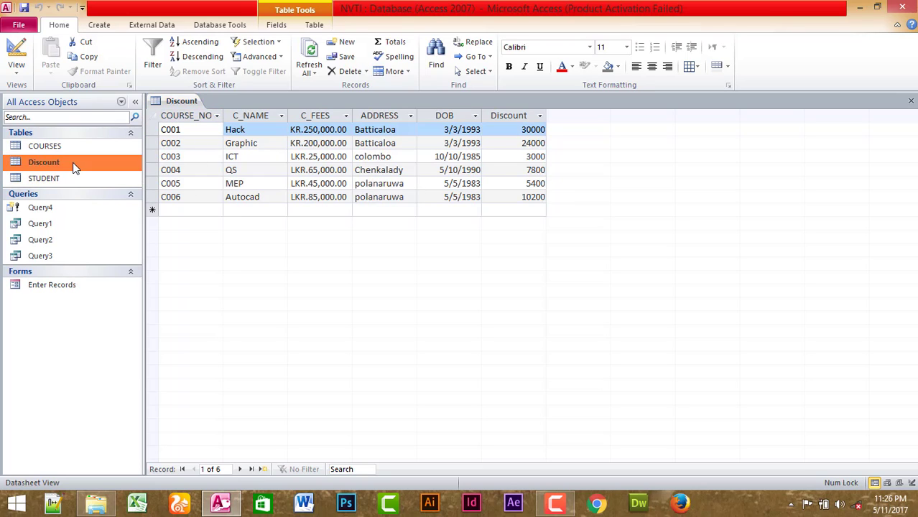
click(120, 186)
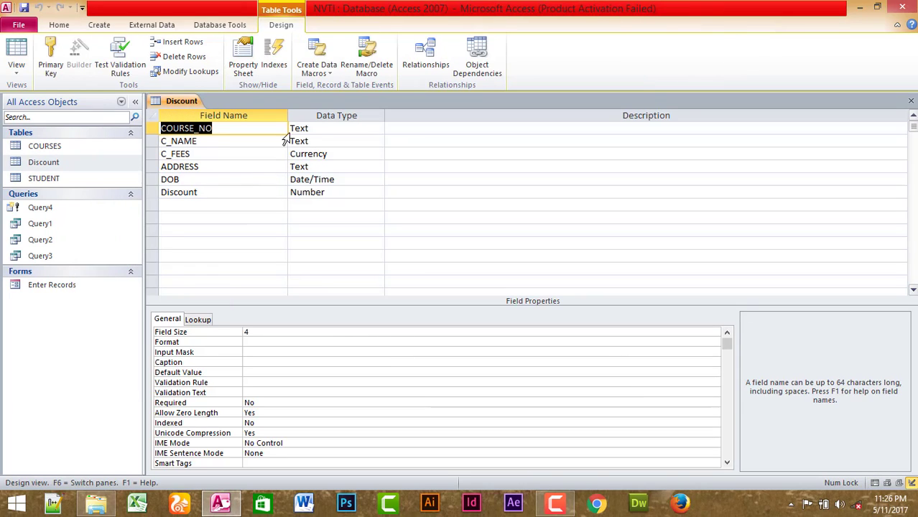
click(321, 130)
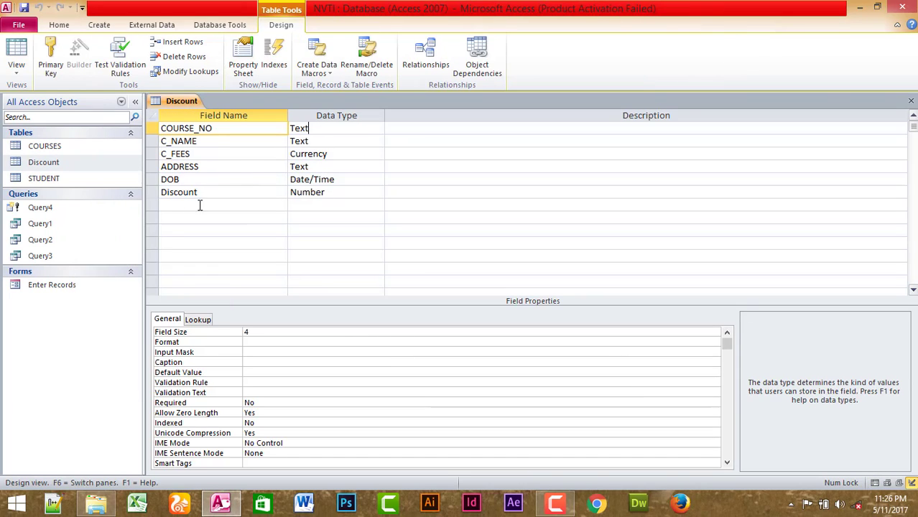
right_click(180, 102)
click(240, 129)
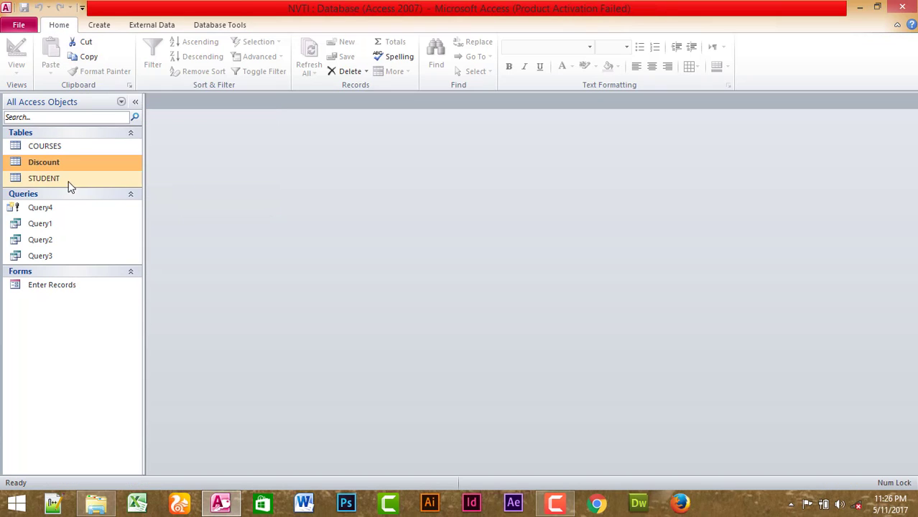
right_click(45, 214)
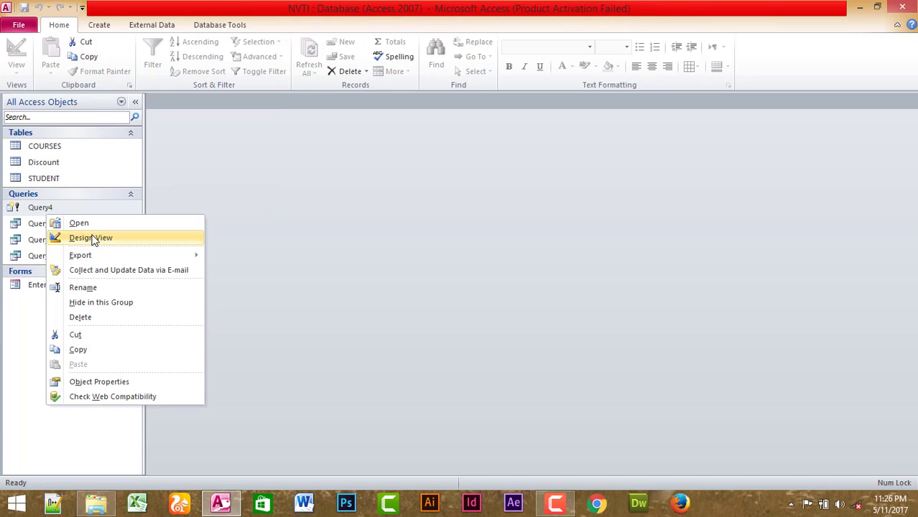
click(94, 236)
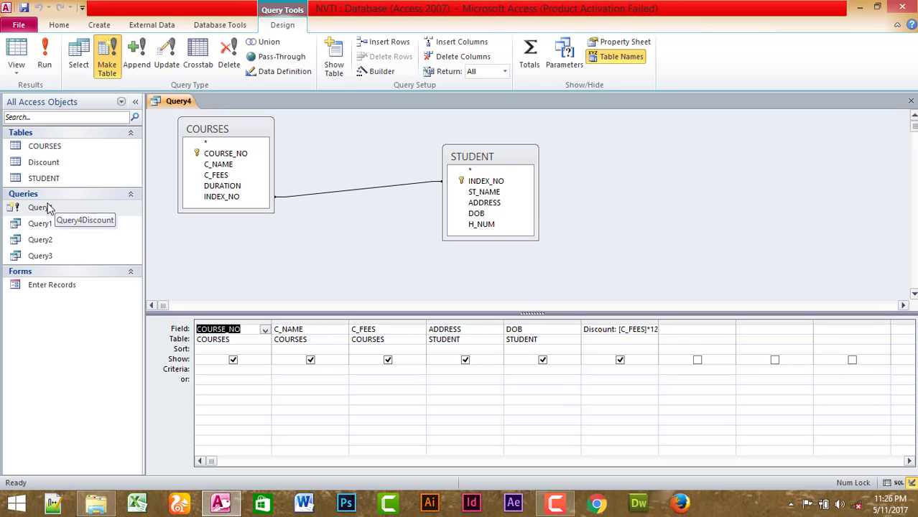
click(45, 162)
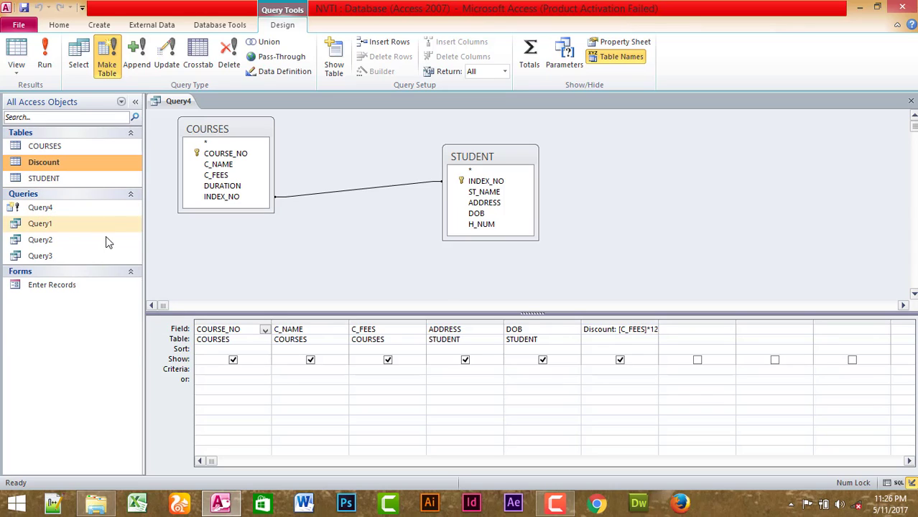
click(64, 207)
right_click(64, 207)
click(92, 228)
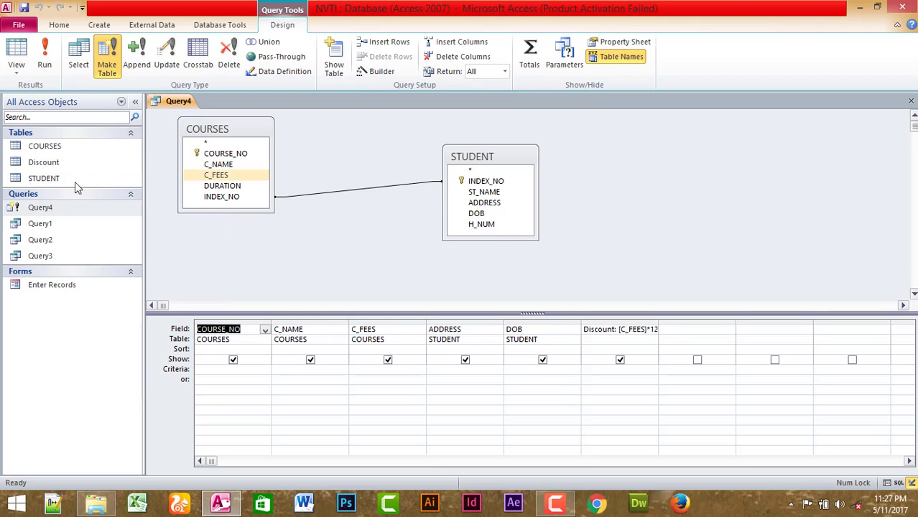
right_click(164, 101)
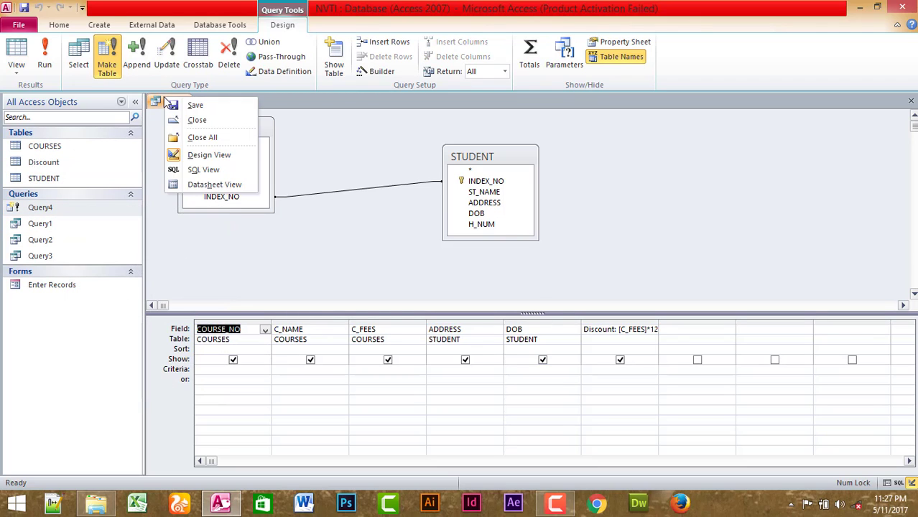
click(200, 120)
Step: Open the results of Query1, Query2 and Query3
click(45, 226)
double_click(45, 224)
double_click(44, 239)
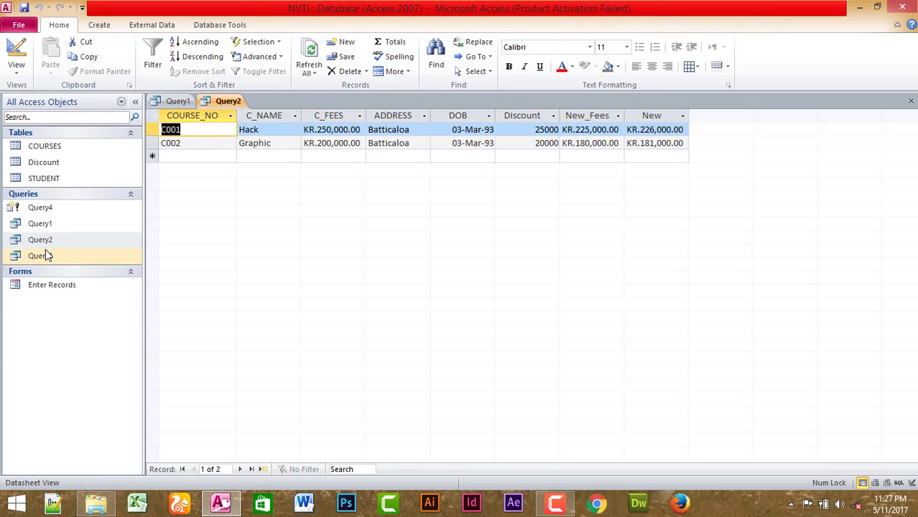
double_click(44, 255)
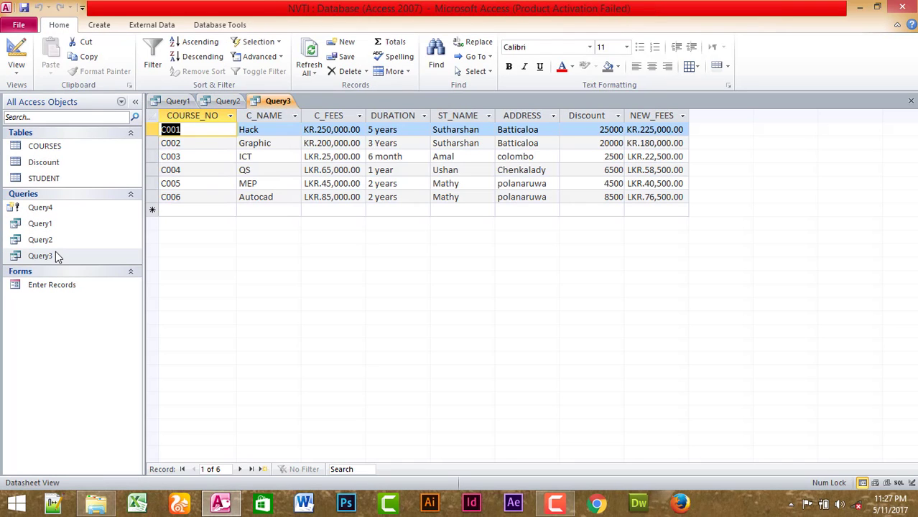
Step: Run Query4, open the Discount table's six rows, then run Query4 once more
click(44, 209)
double_click(45, 209)
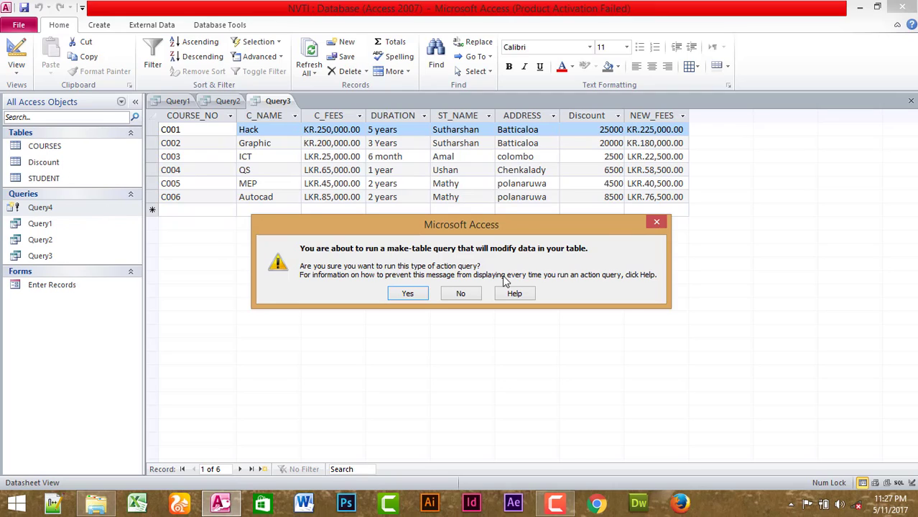
click(657, 222)
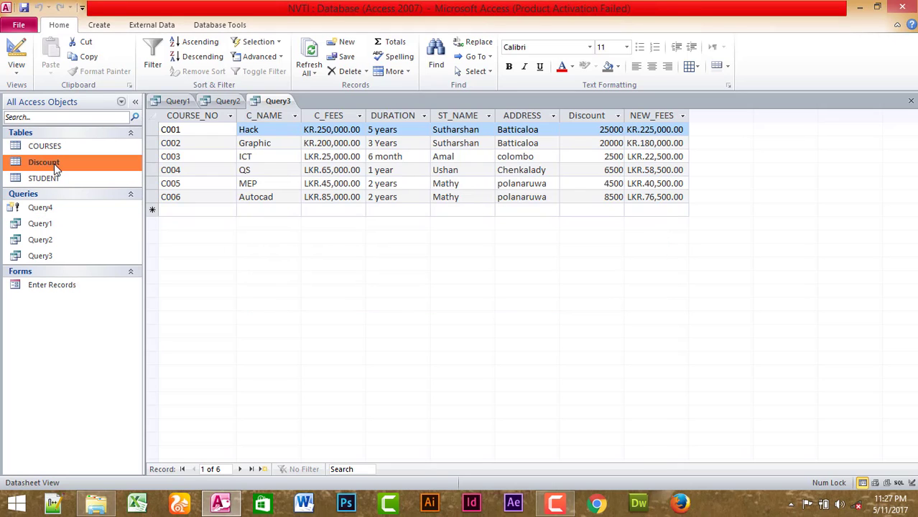
double_click(54, 164)
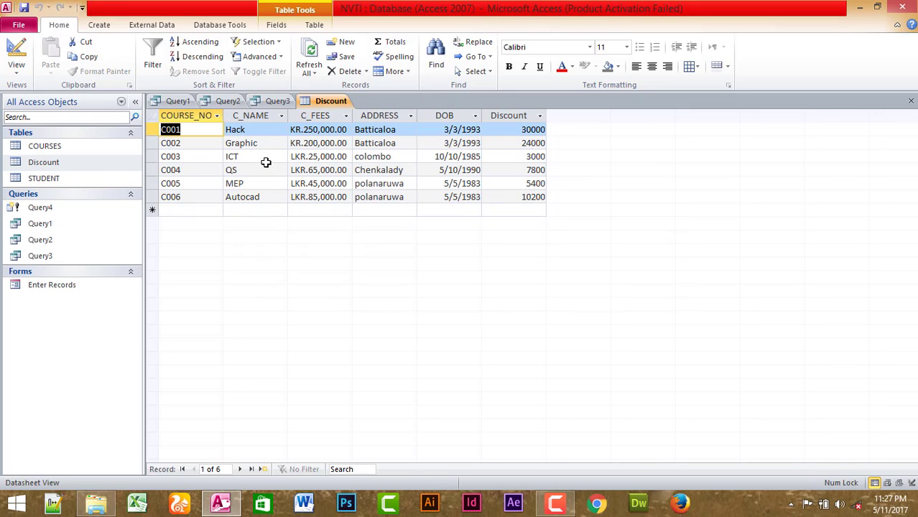
double_click(65, 205)
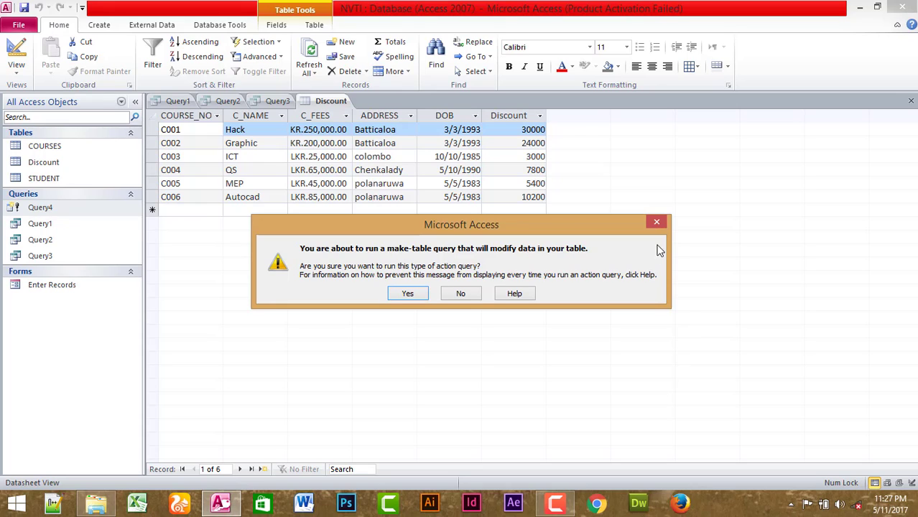
Step: Cancel the make-table warning, reopen Query4 in Design View, and append *12 to the Discount formula
click(655, 223)
right_click(87, 208)
click(119, 231)
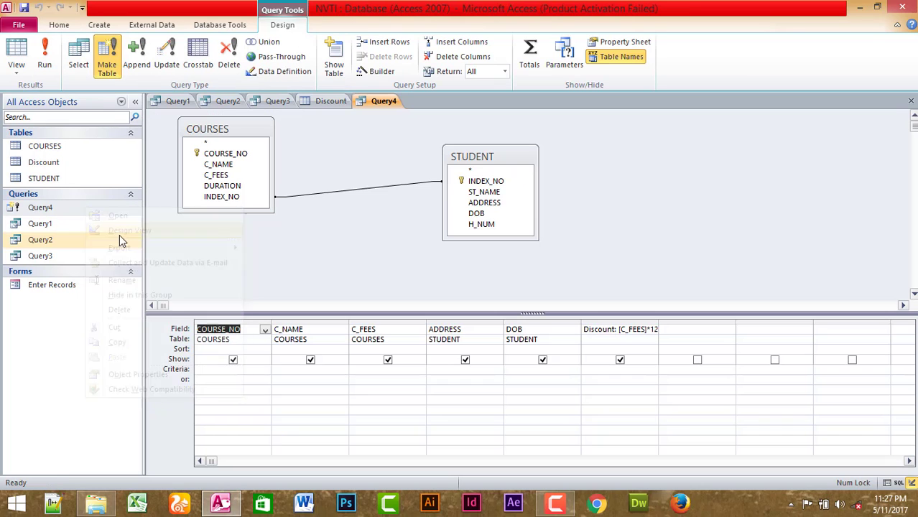
click(652, 329)
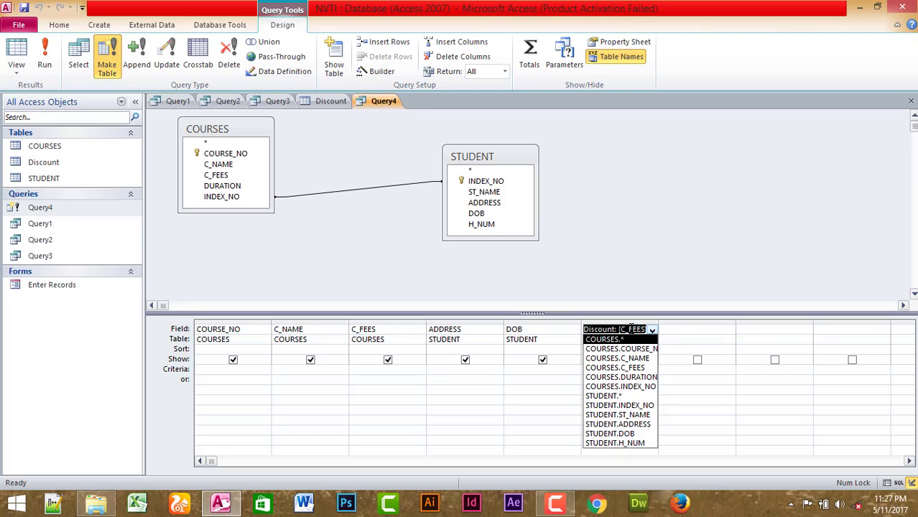
click(659, 330)
text(*12)
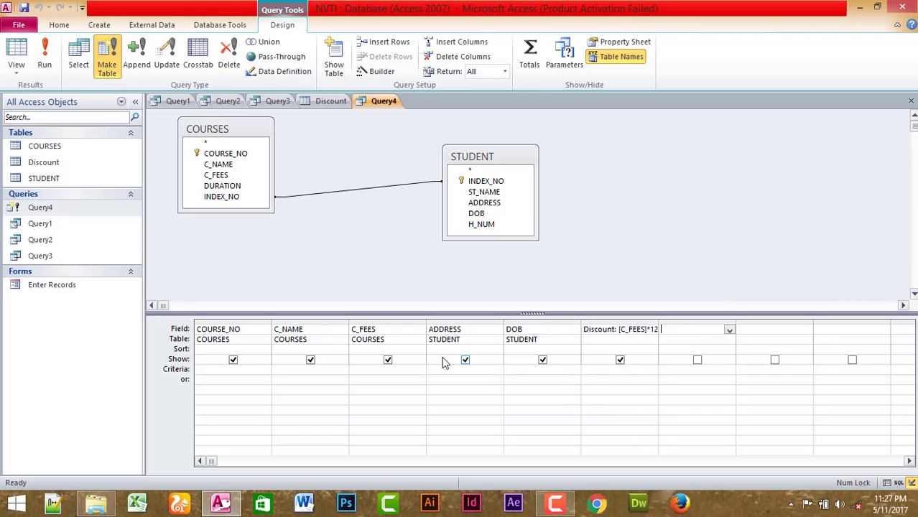